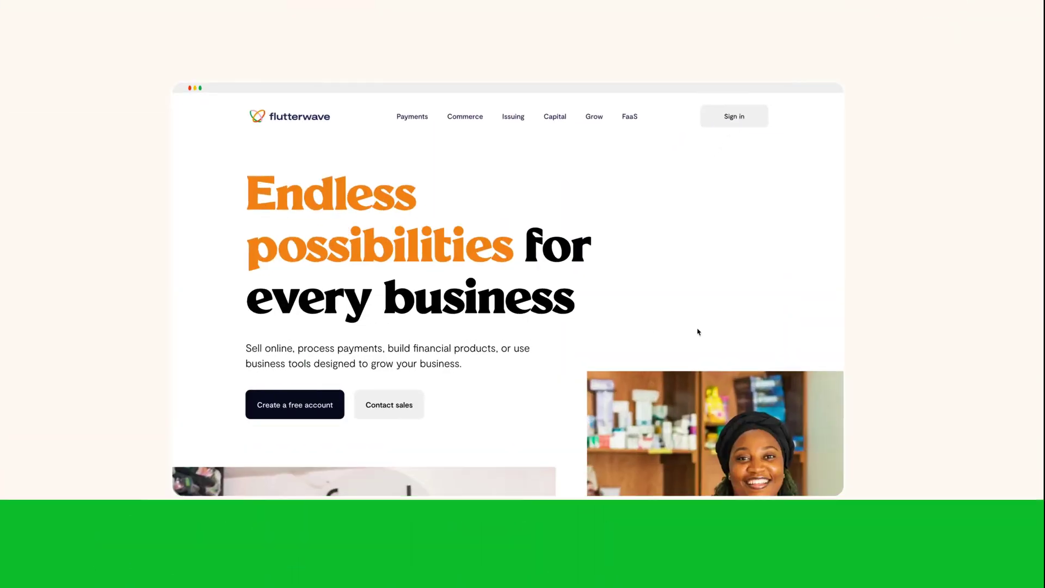
Sign in and go to Payments > Payment links, which lists 3 existing links
left_click(846, 86)
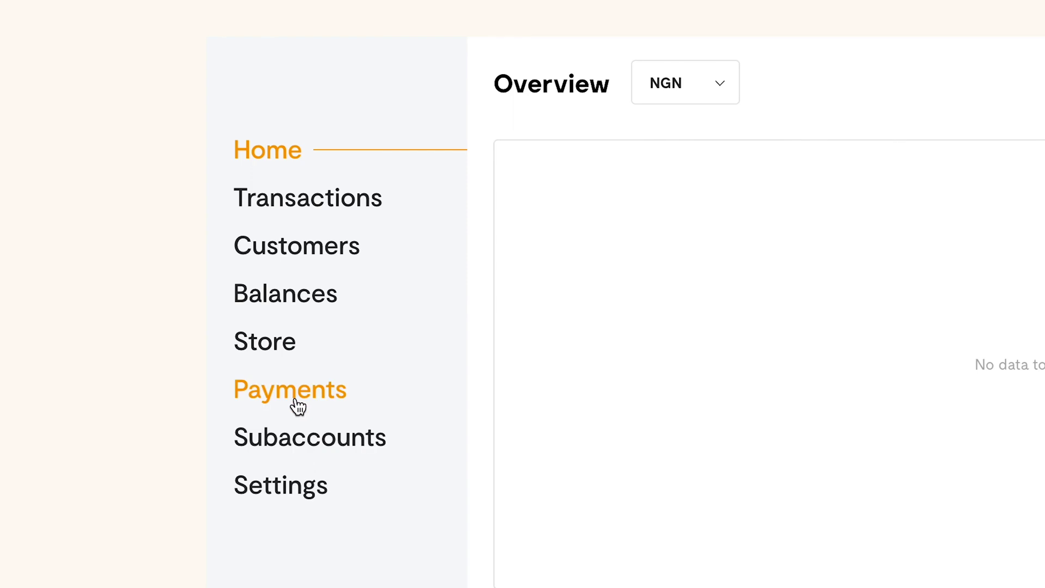
left_click(297, 401)
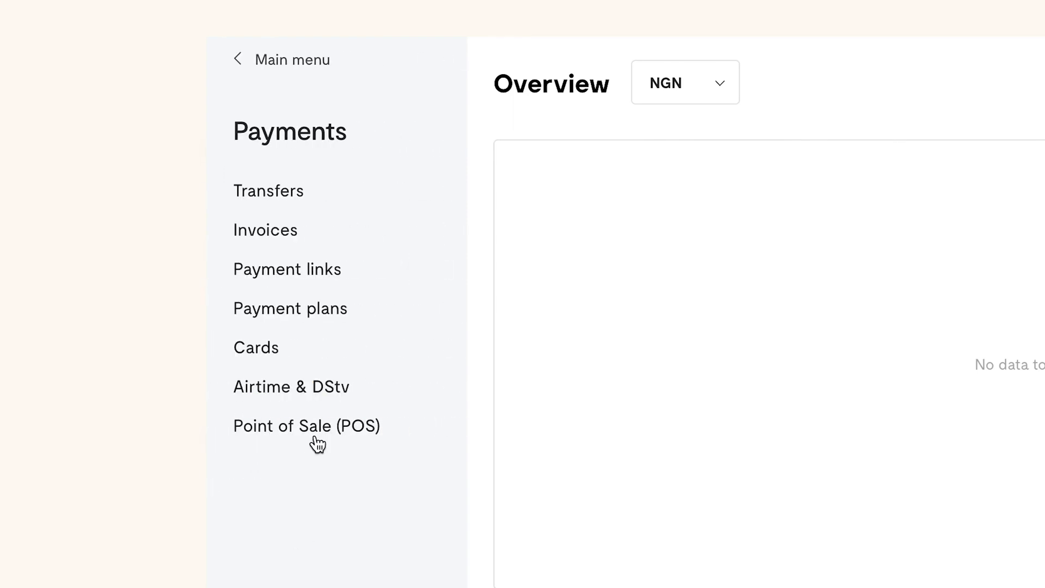
left_click(306, 274)
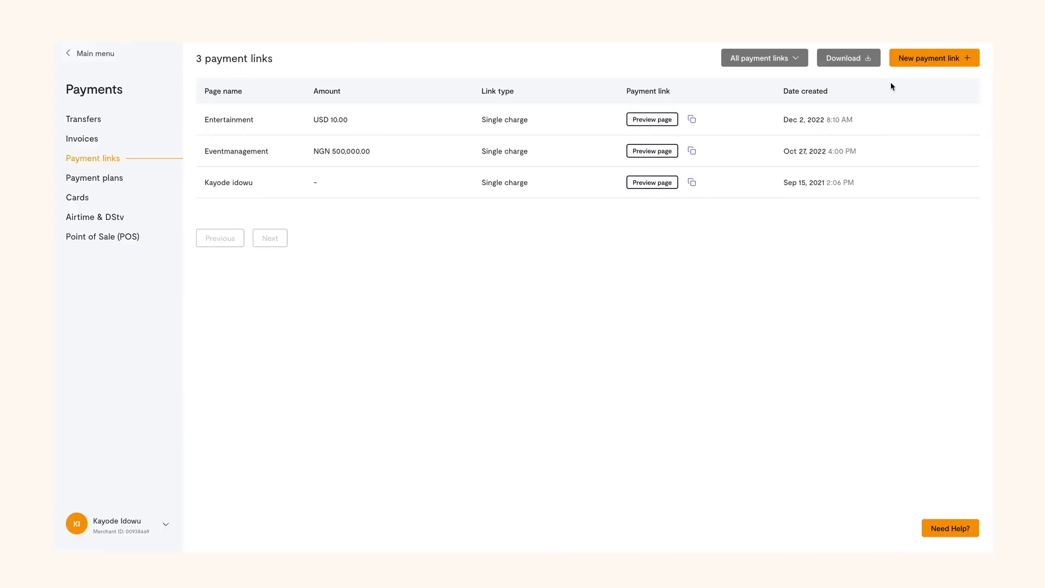
Start a new payment link, compare Subscription and Donations, and settle on Single charge
left_click(933, 57)
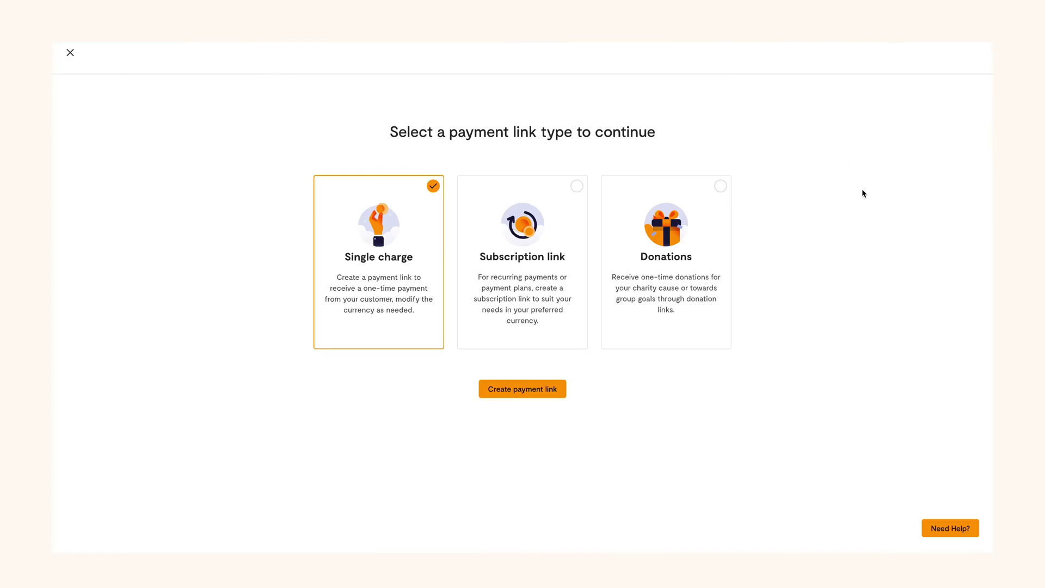
left_click(577, 187)
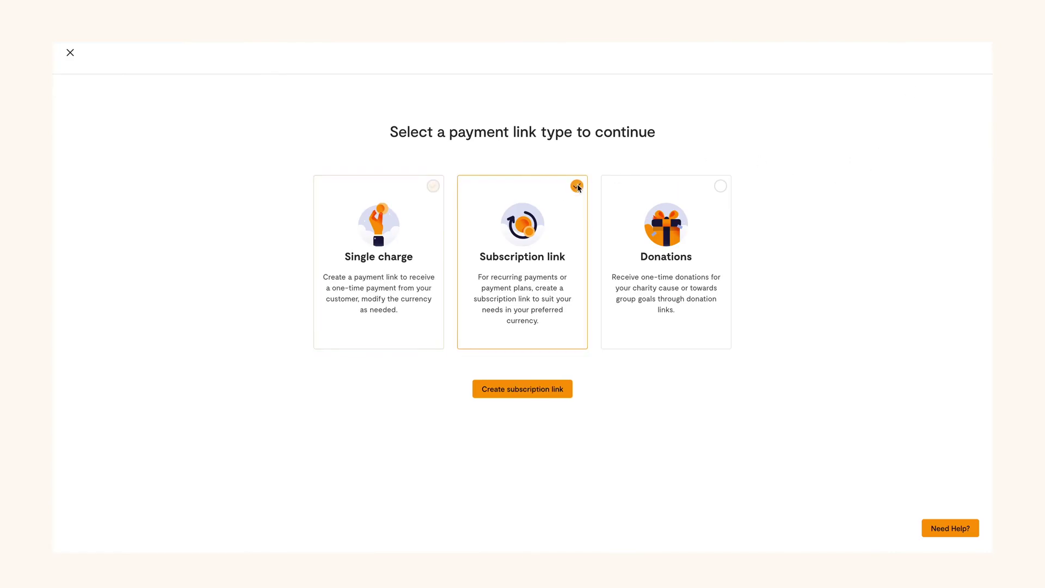
left_click(720, 185)
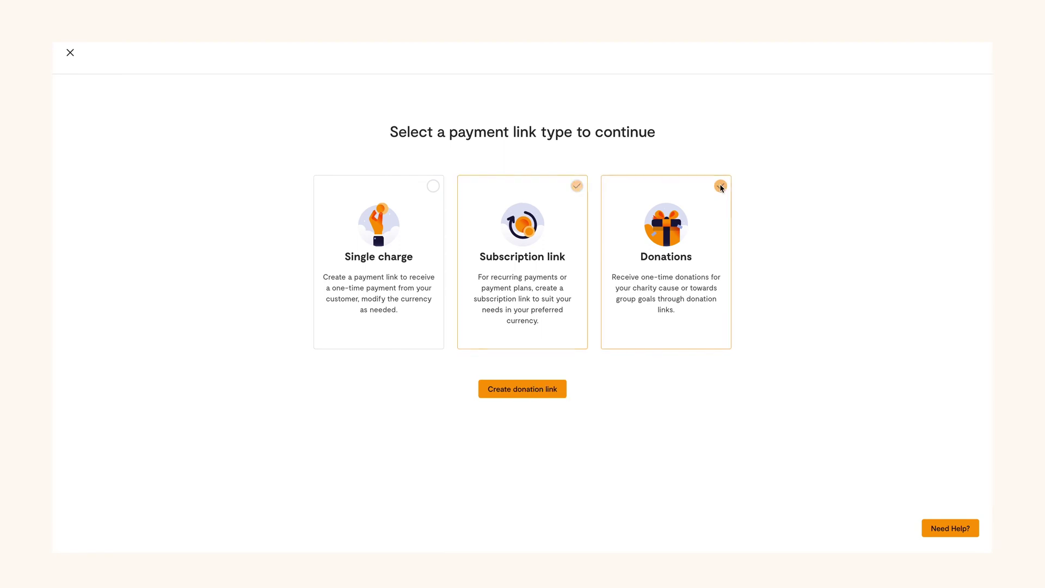
left_click(433, 186)
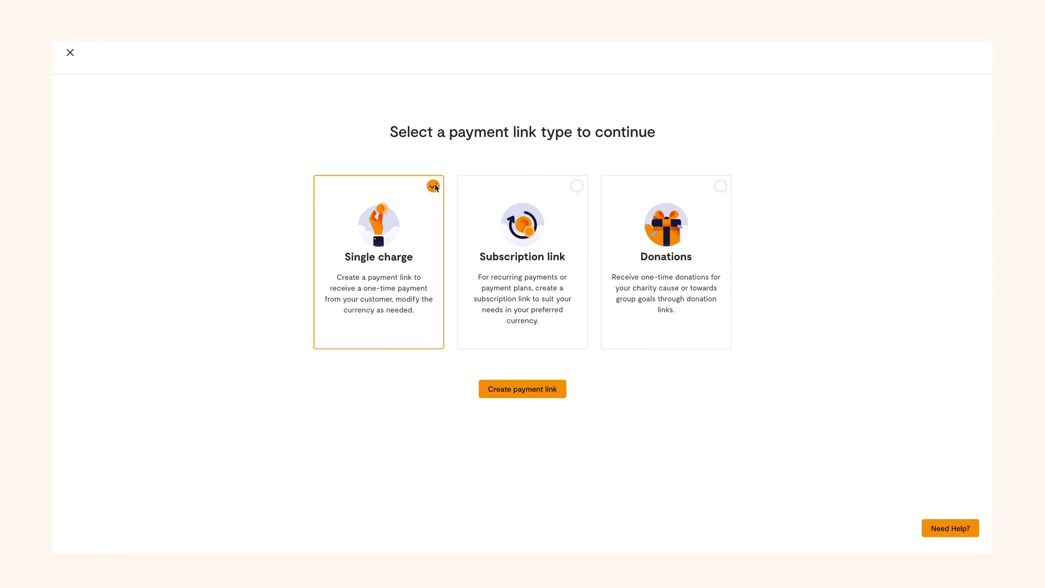
left_click(506, 305)
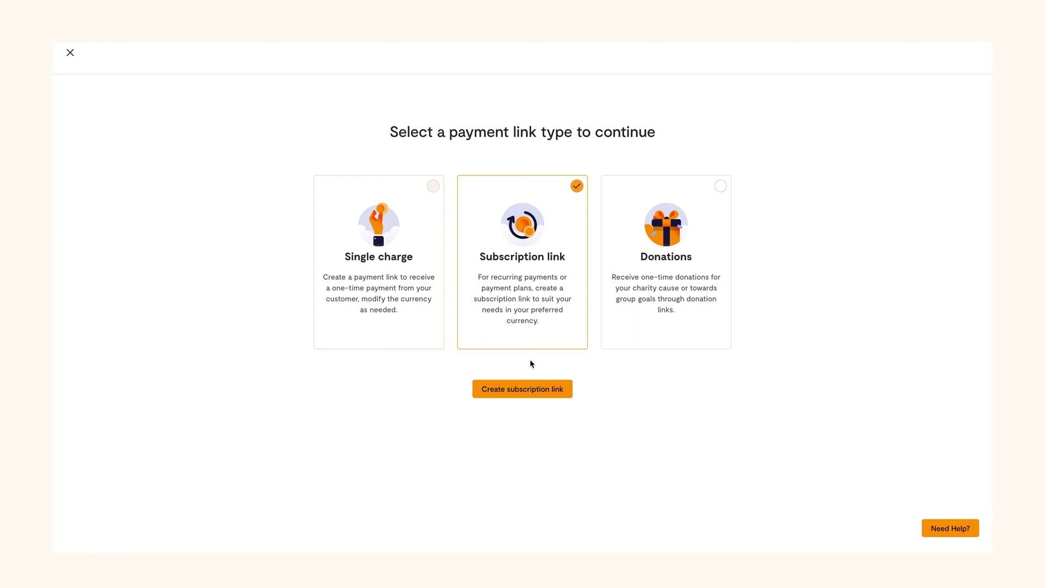
key("Right")
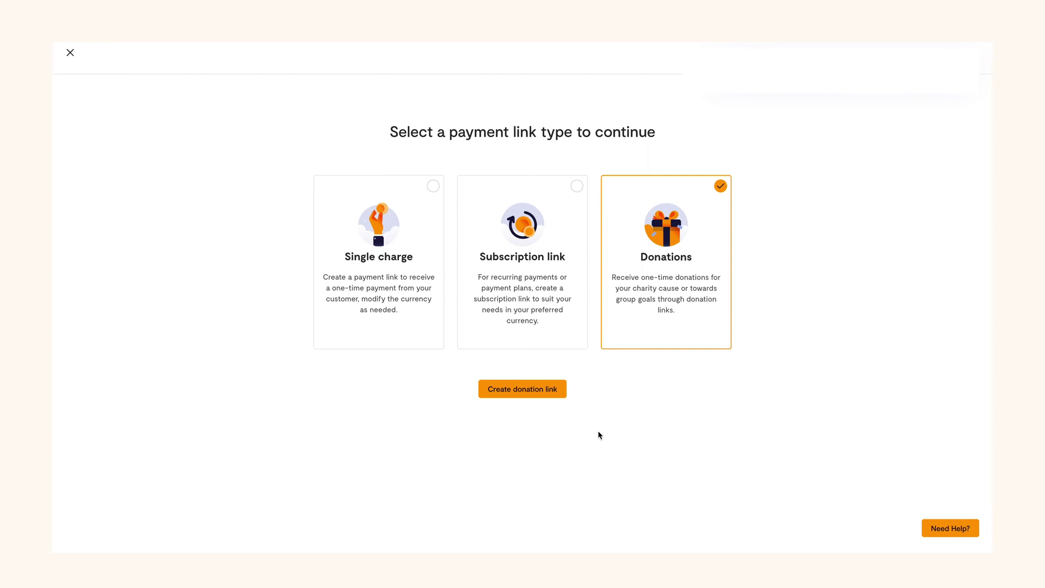
left_click(433, 187)
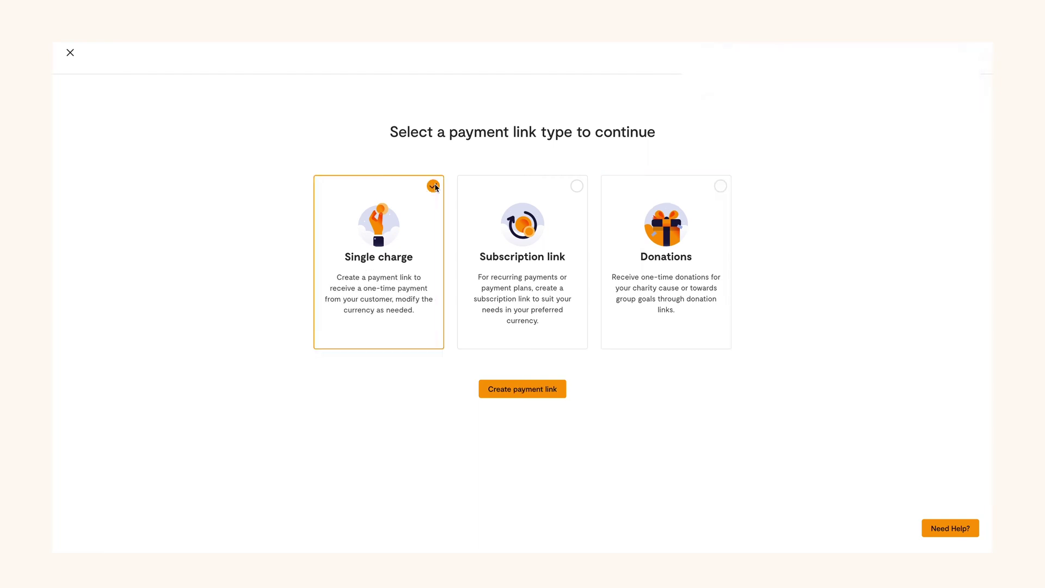
Create single-charge link 'Next Store Payment', described 'Invoice for March 20, 2023', for 150,000.00
left_click(527, 396)
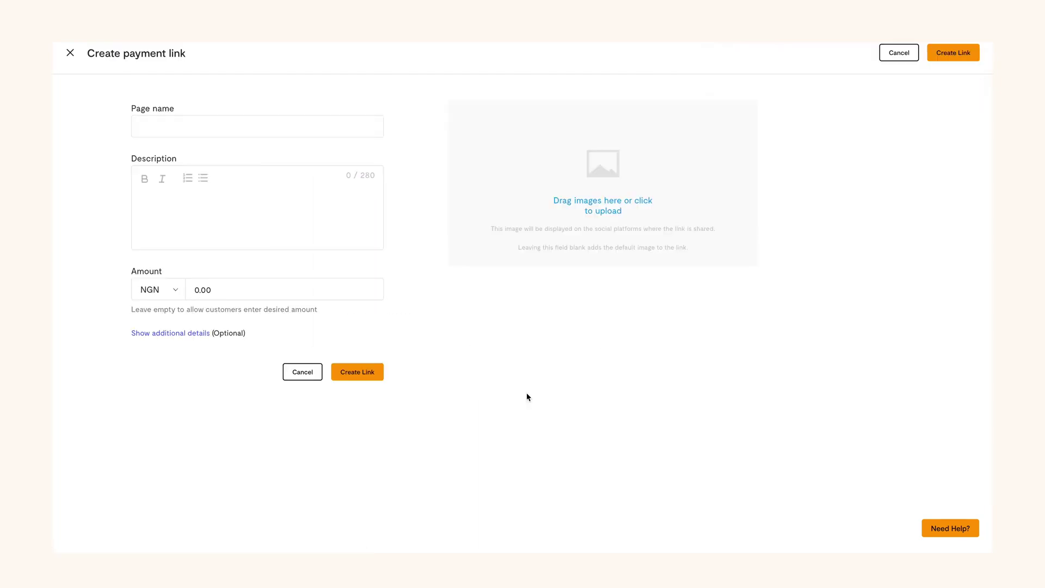
left_click(224, 127)
type("Ne")
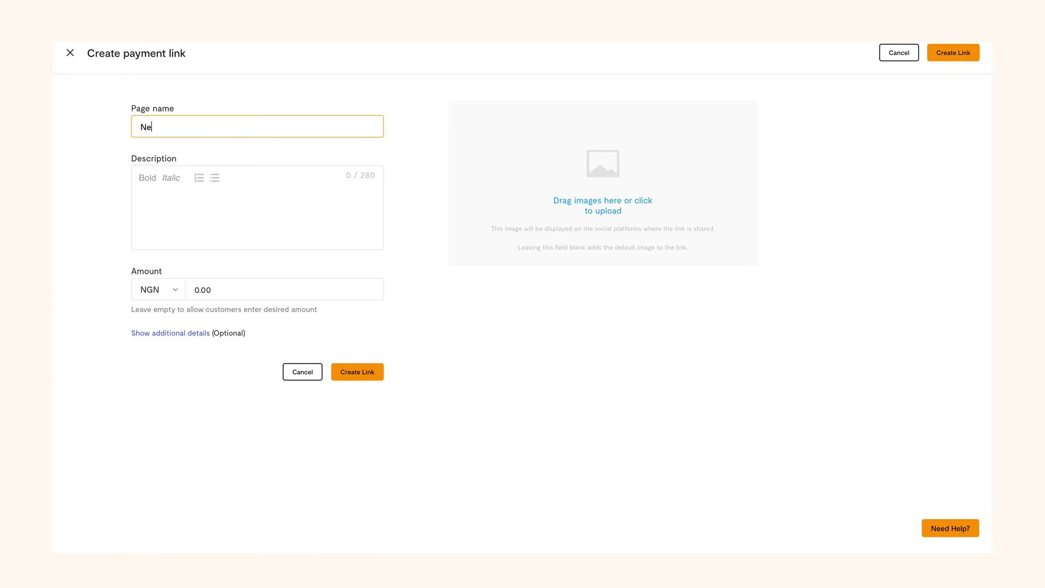
type("xt Store Payment")
left_click(174, 203)
type("In")
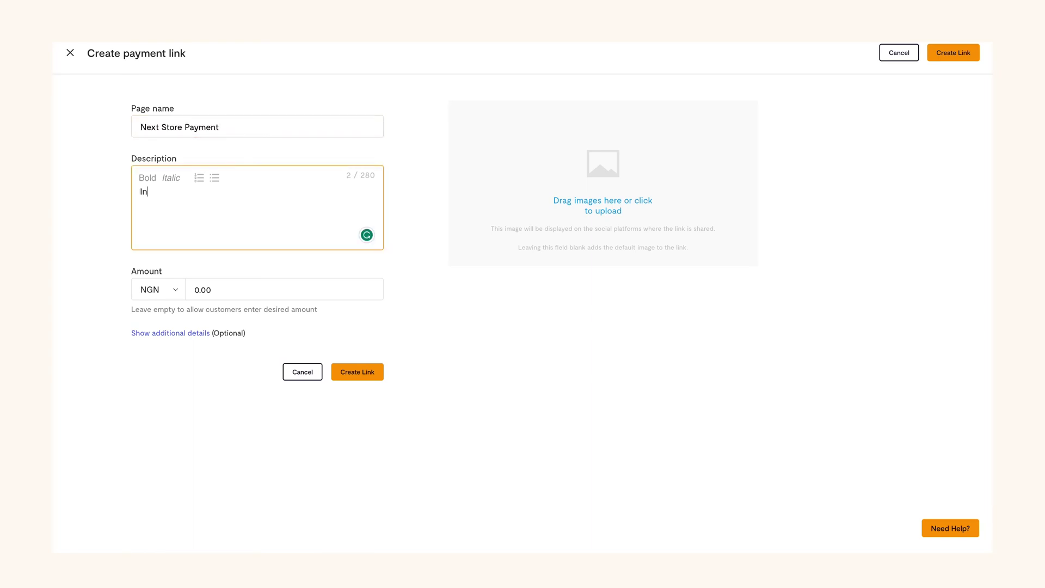
type("voice for March 20, 2023.")
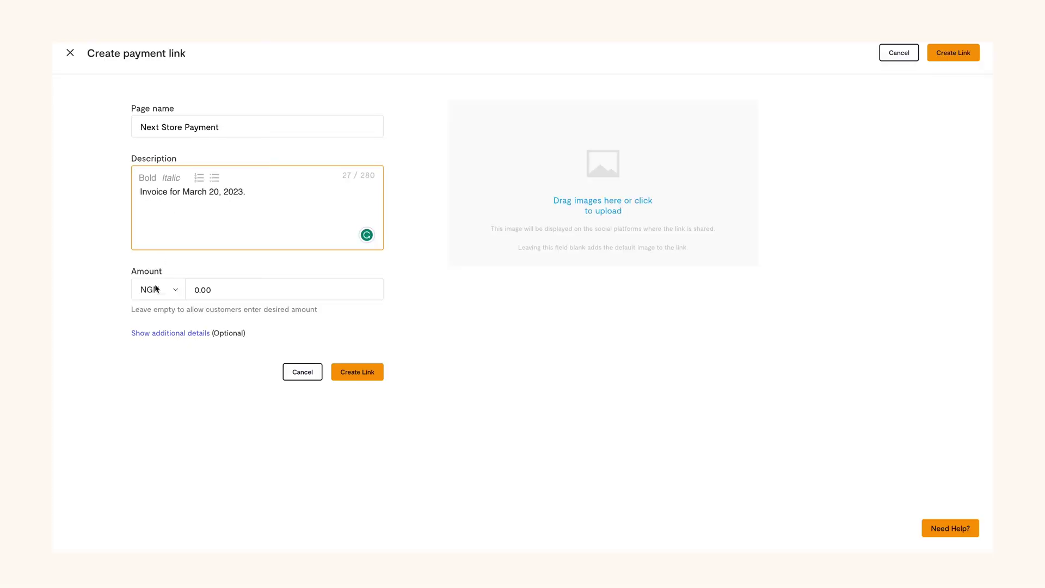
left_click(209, 289)
type("150000.00")
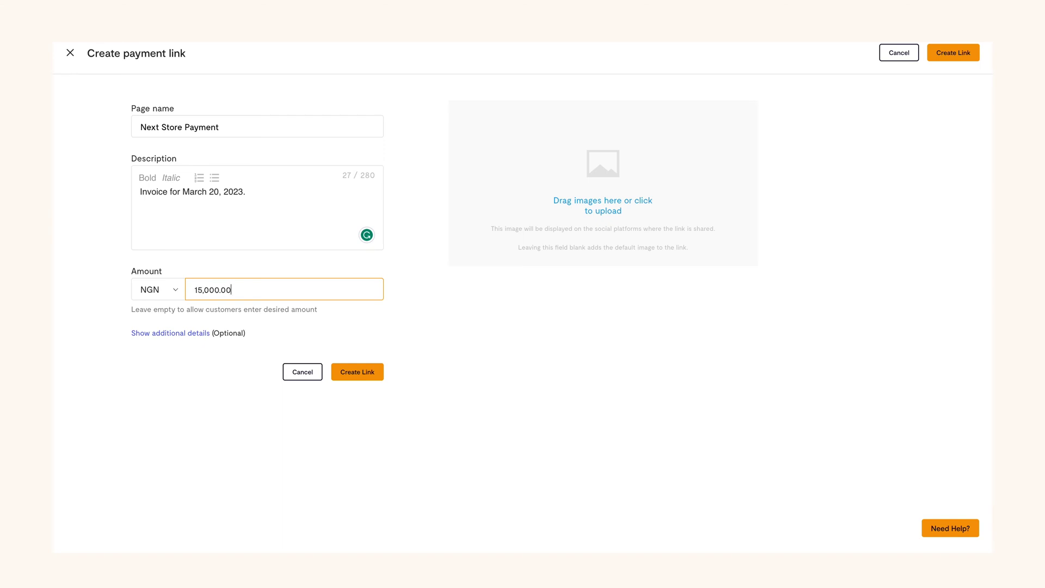
left_click(355, 372)
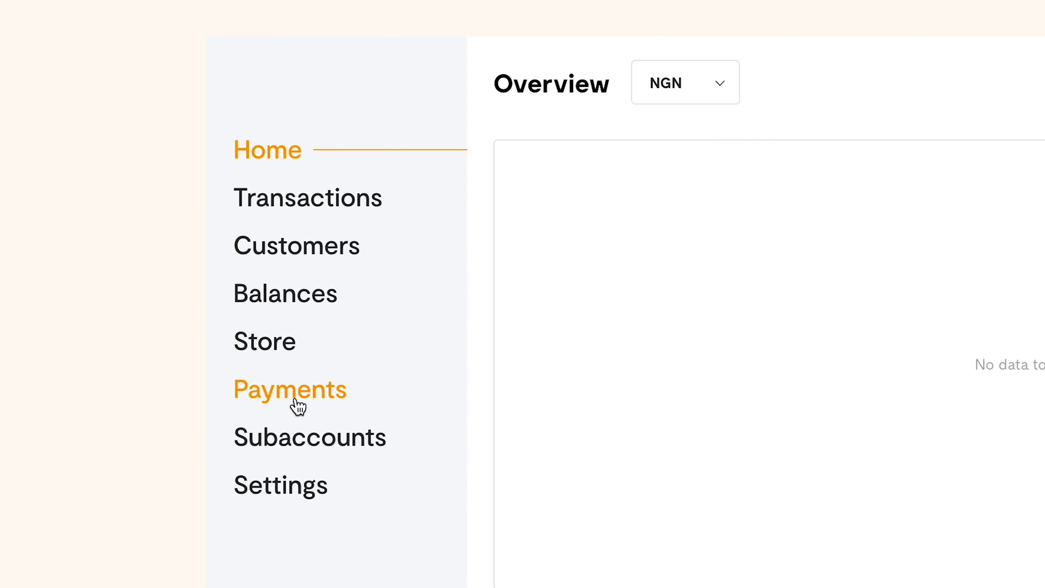
From Payment links, start a new Subscription payment link form
left_click(297, 403)
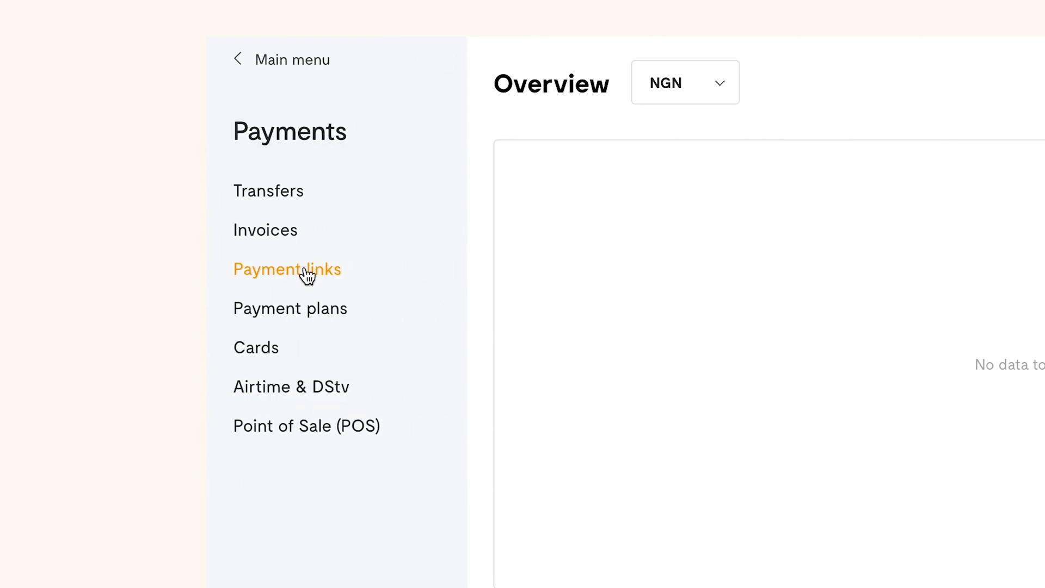
left_click(304, 272)
left_click(928, 63)
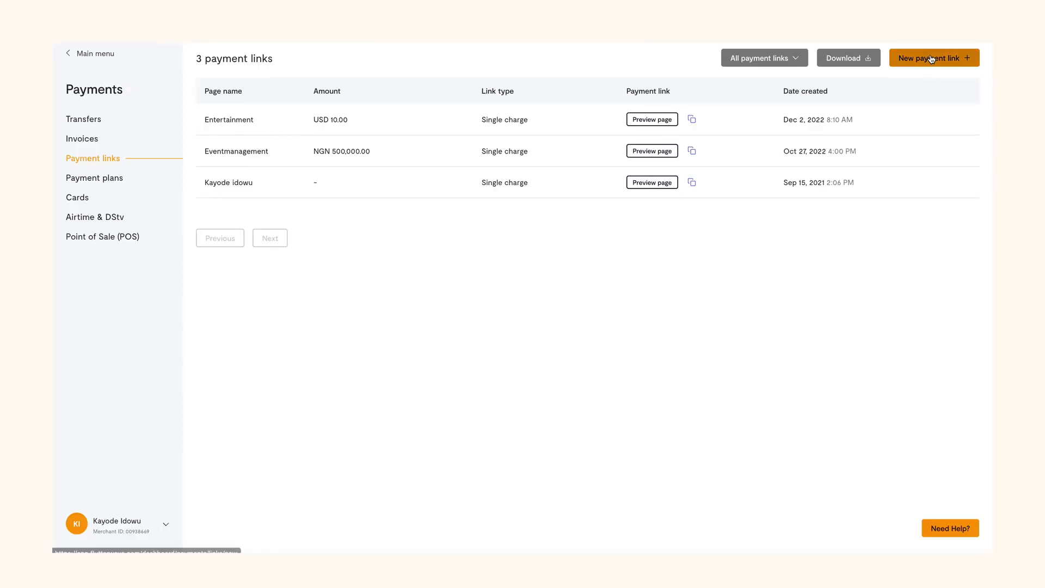
left_click(561, 216)
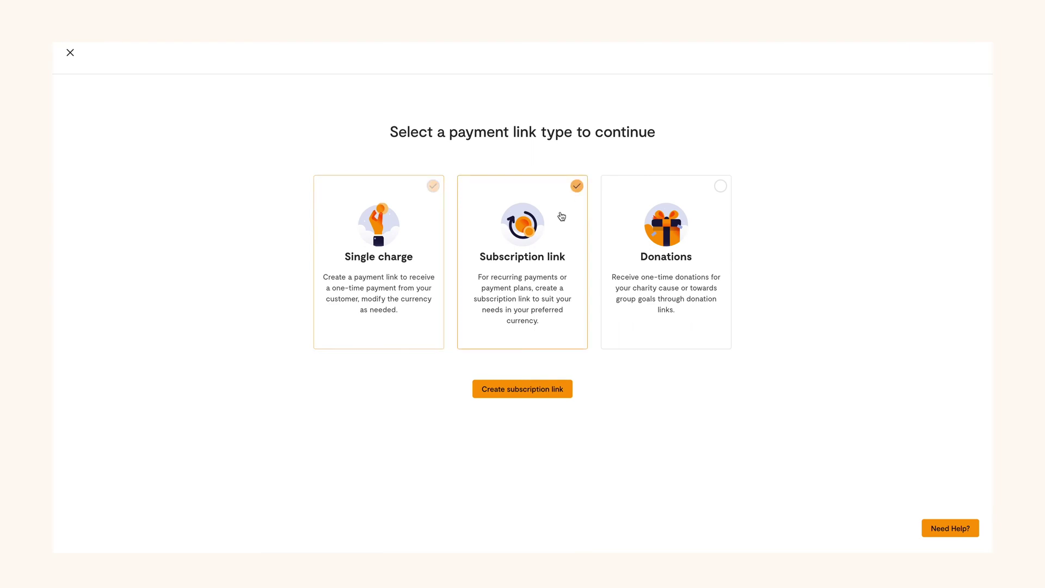
left_click(523, 394)
Enter link 'flutterwave.com/nextbasestore/', description 'Invoice for March 25th, 2023' and amount 230,000.00
left_click(281, 128)
type("flutterwave.com/nextbasestore/")
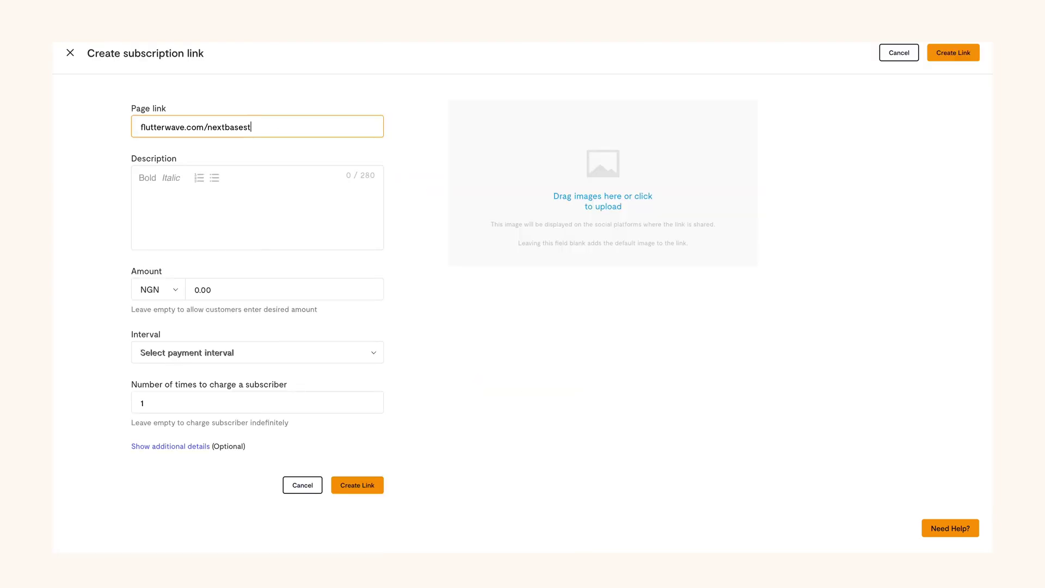
left_click(245, 187)
type("Invoice for March 25th, 2023")
left_click(245, 289)
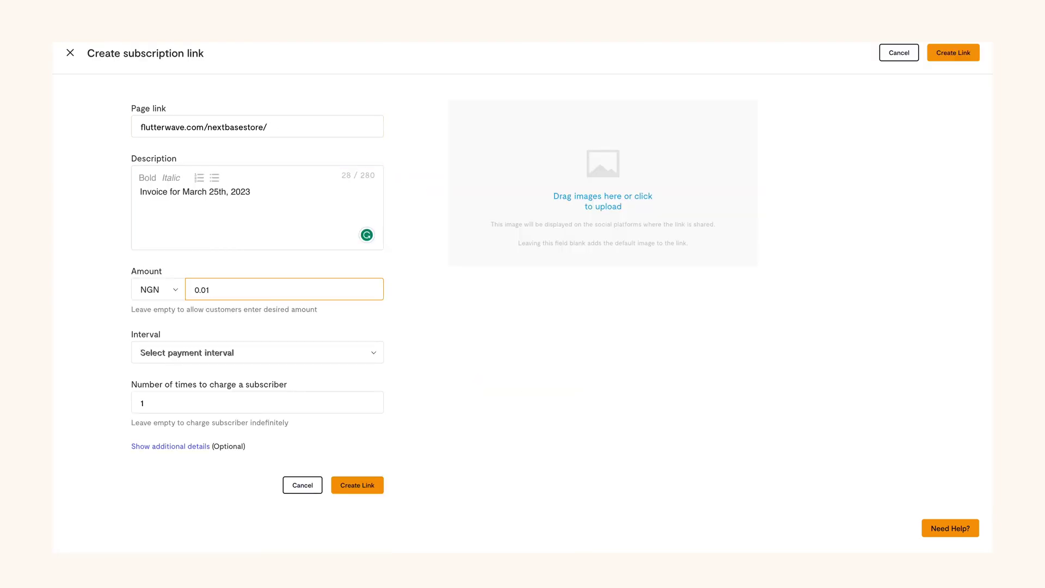
type("230,000.00")
left_click(245, 212)
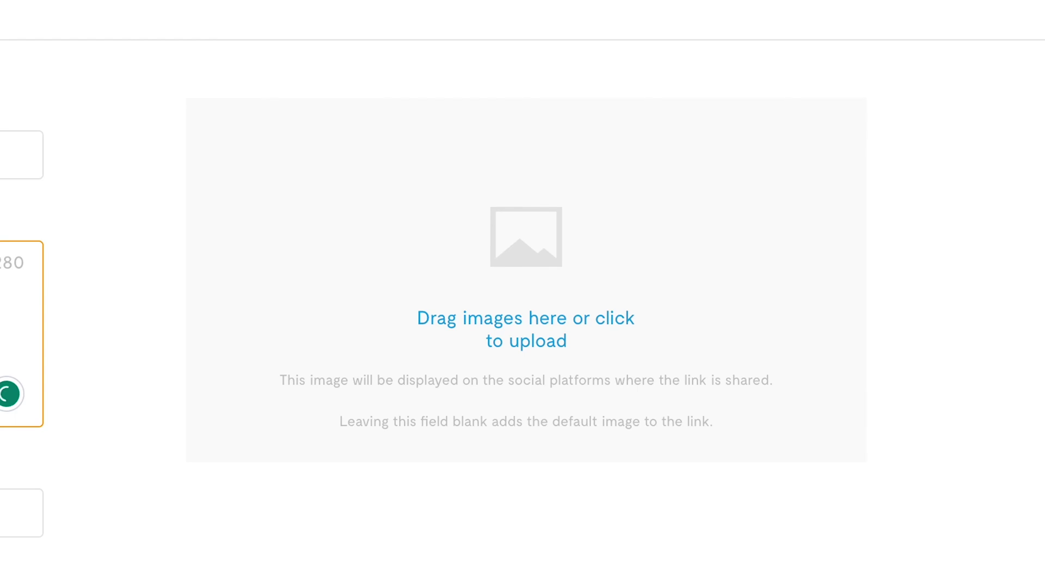
left_click(278, 353)
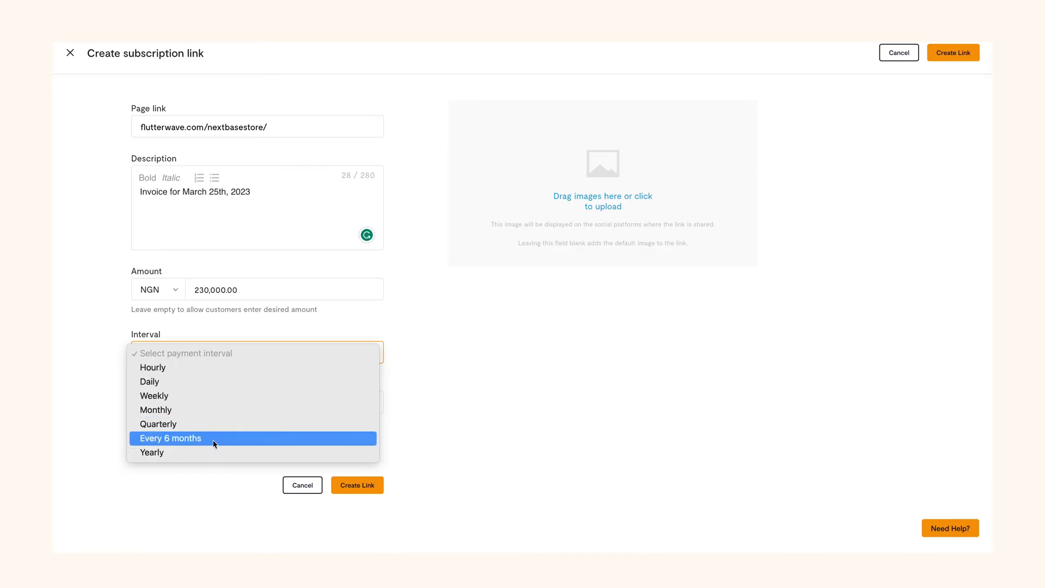
Set the interval to Monthly and the charge count to 2, then create the subscription link
left_click(205, 410)
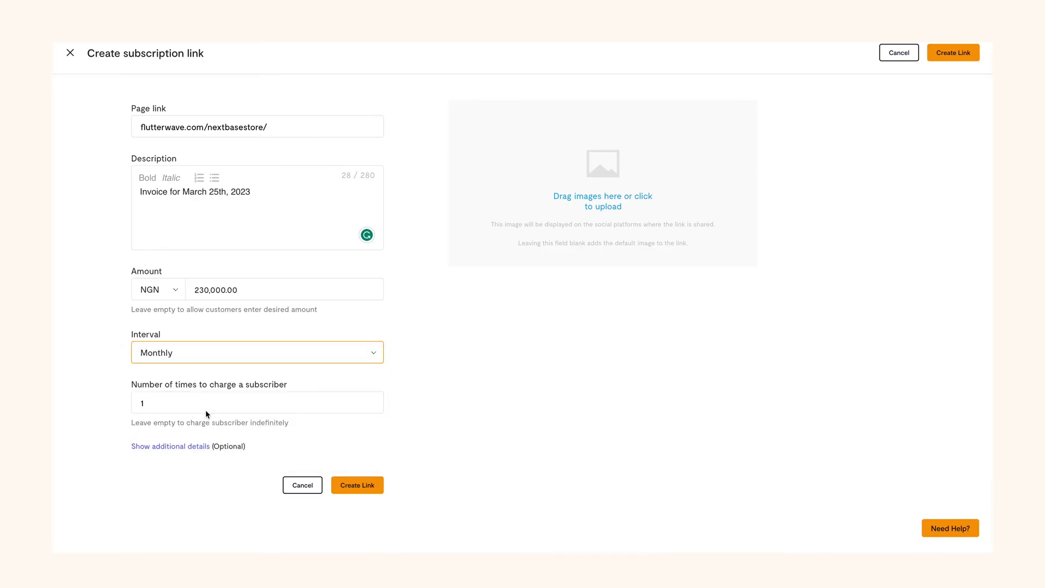
left_click(205, 411)
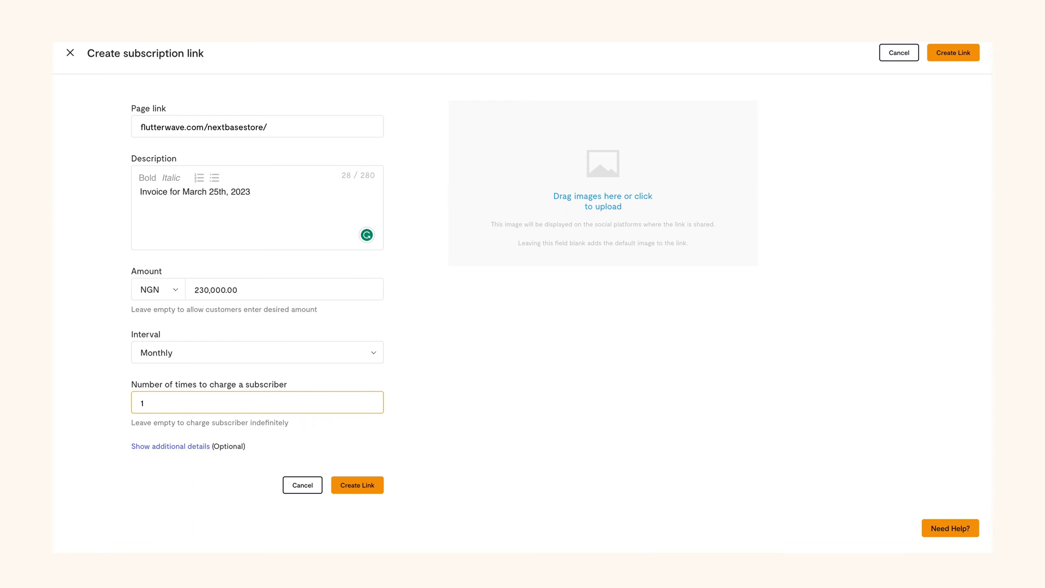
key("BackSpace")
type("2")
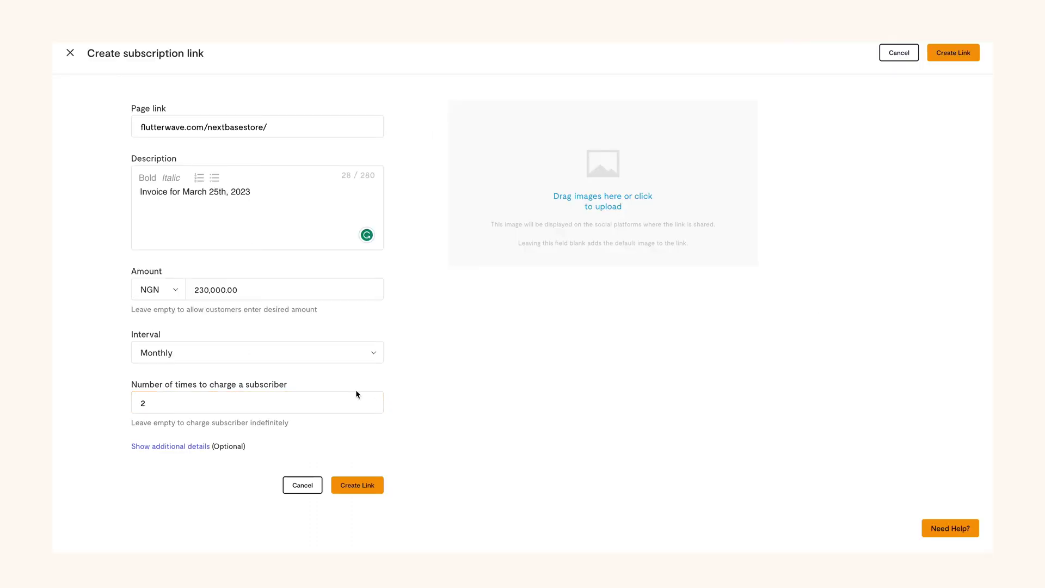
left_click(358, 486)
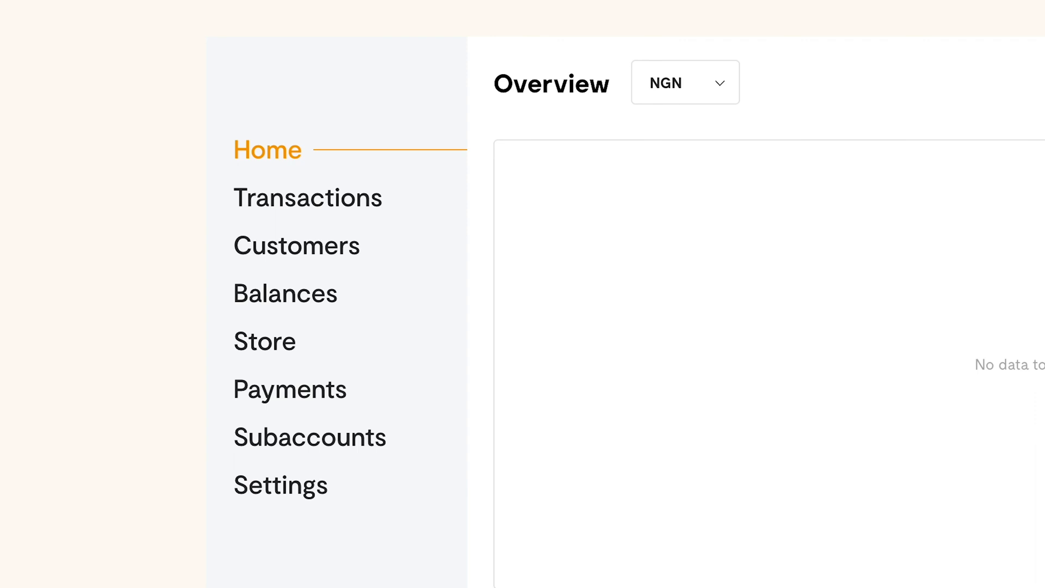
From Payment links, start a new Donations payment link form
left_click(294, 397)
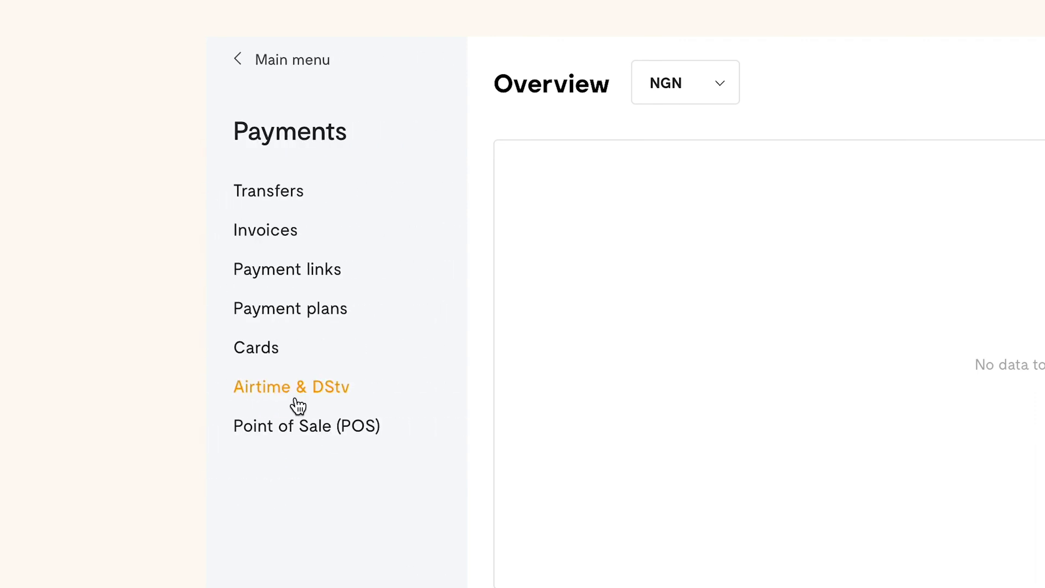
left_click(303, 272)
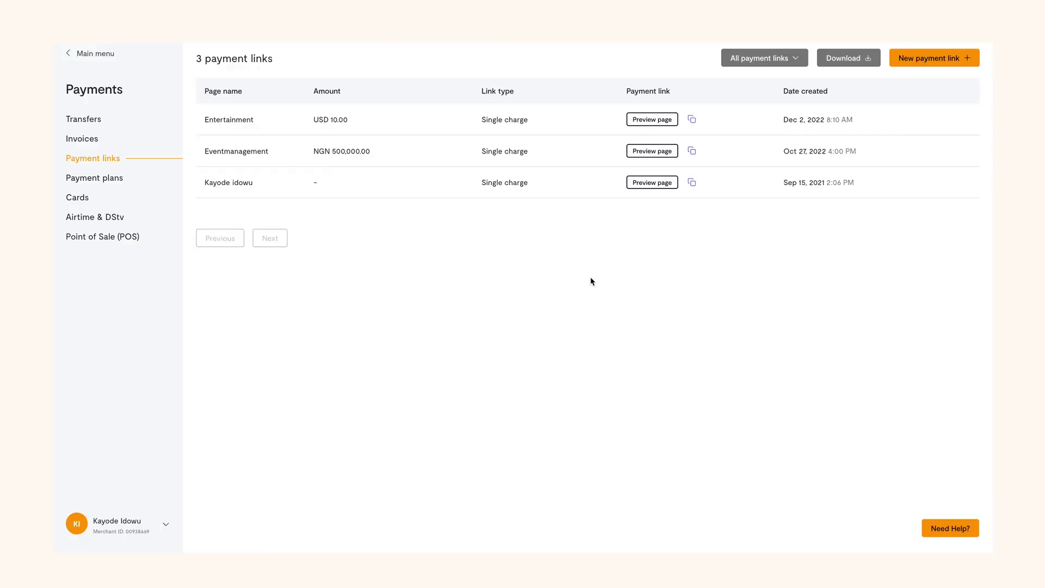
left_click(933, 58)
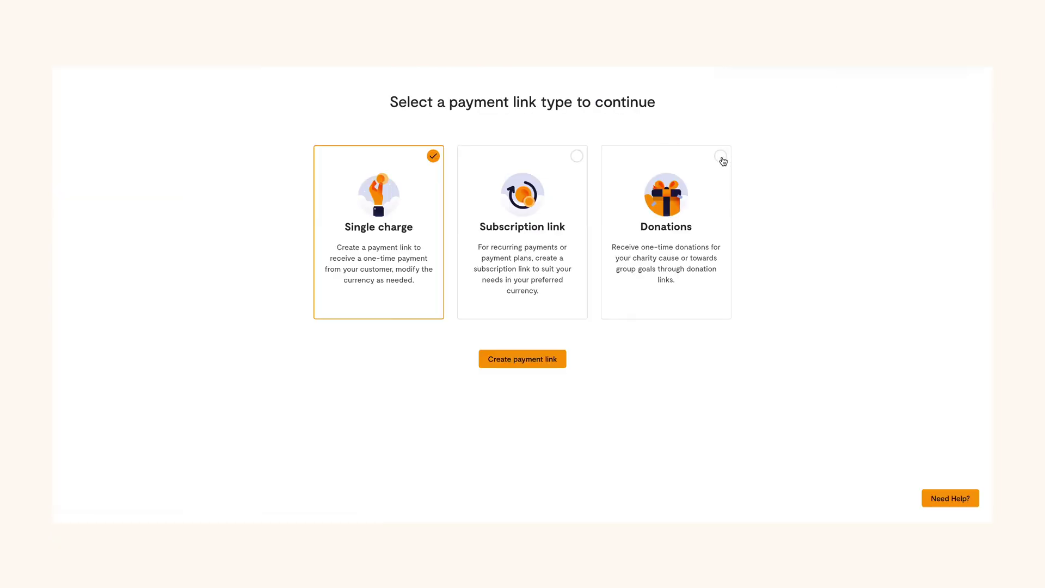
left_click(722, 159)
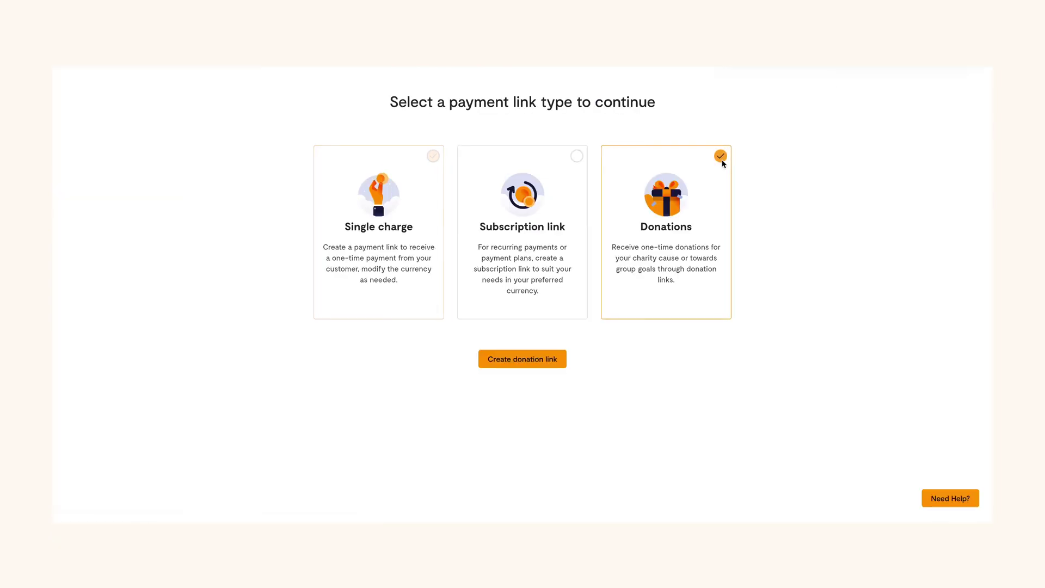
left_click(560, 362)
Enter page name 'Green World Foundation' and description 'Creating a sustainable eco friendly environment.'
left_click(312, 128)
type("G")
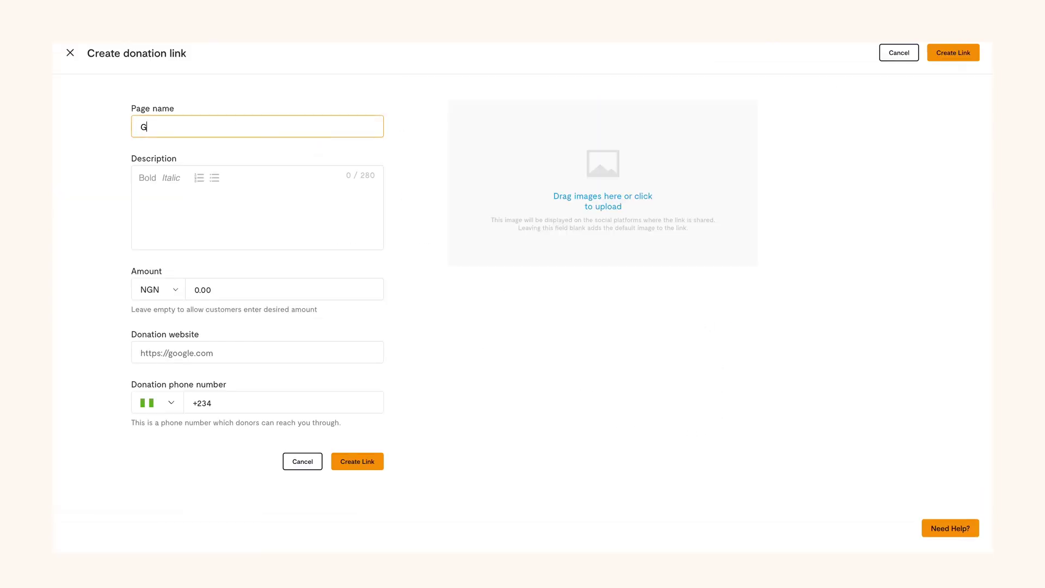
type("reen World Foundation")
left_click(283, 192)
type("Creating a sustainable eco friendly enviro")
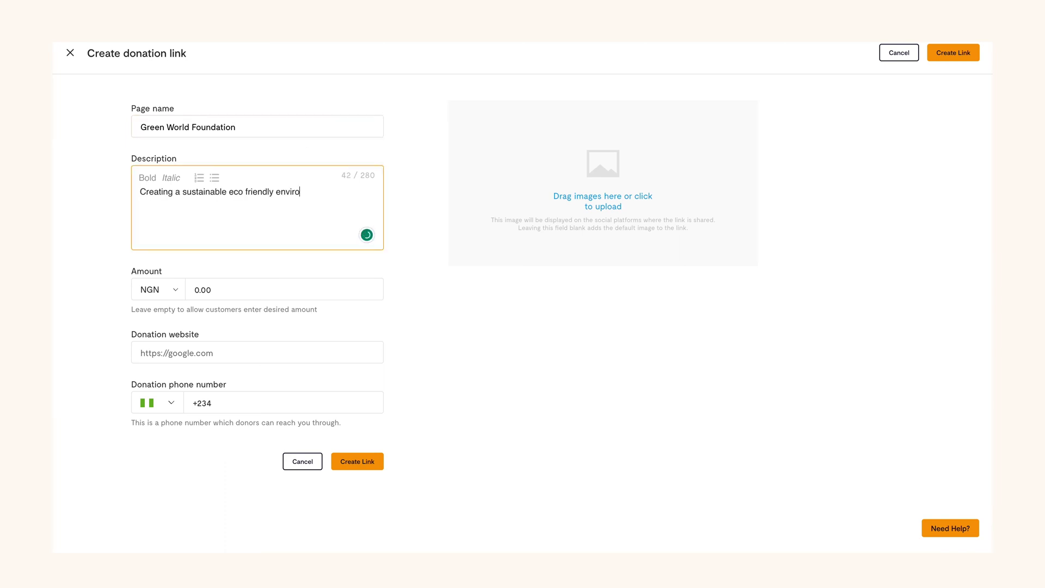
type("nment.")
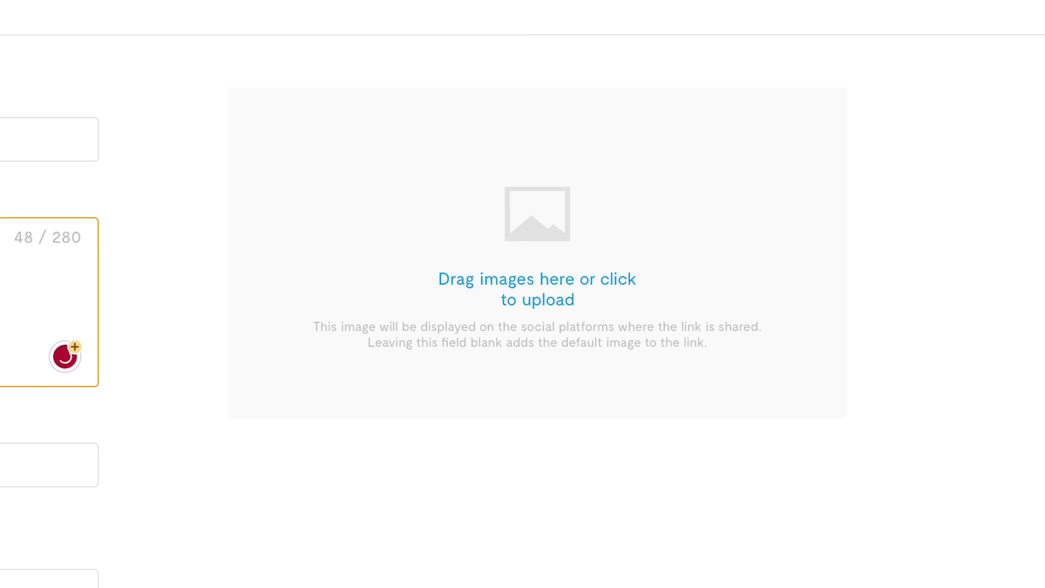
Enter amount 900000, website greenworldecofoundation.com and the contact phone number, then create the donation link
left_click(55, 464)
type("9000000.00")
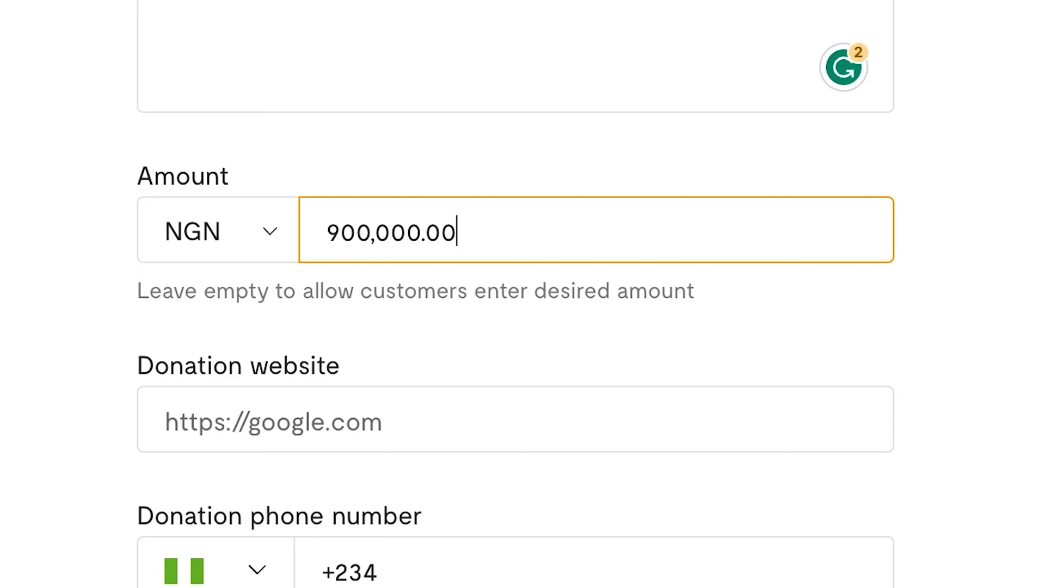
left_click(589, 413)
type("gree")
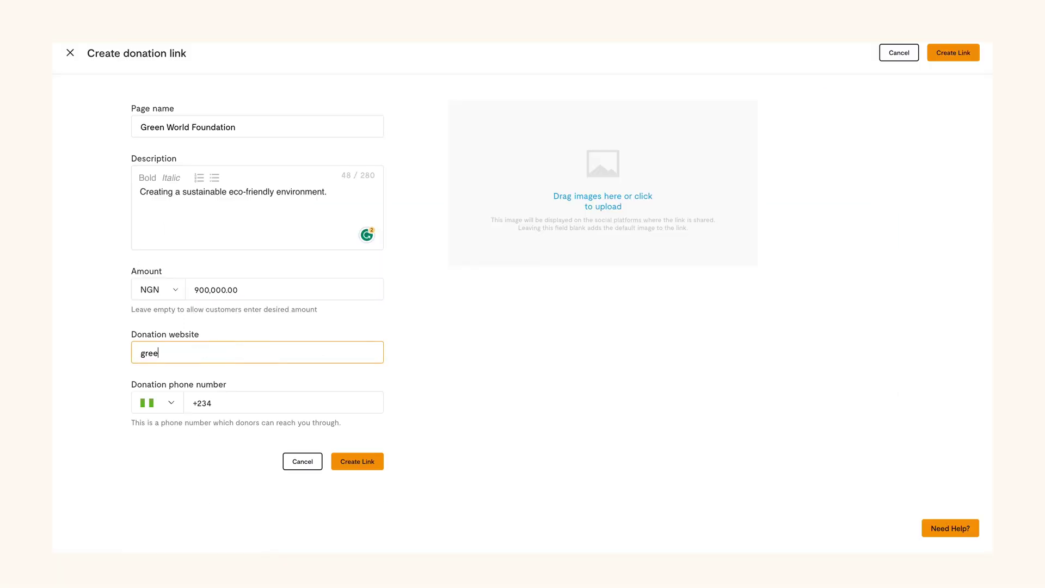
type("nworldecofoundation.com")
left_click(283, 403)
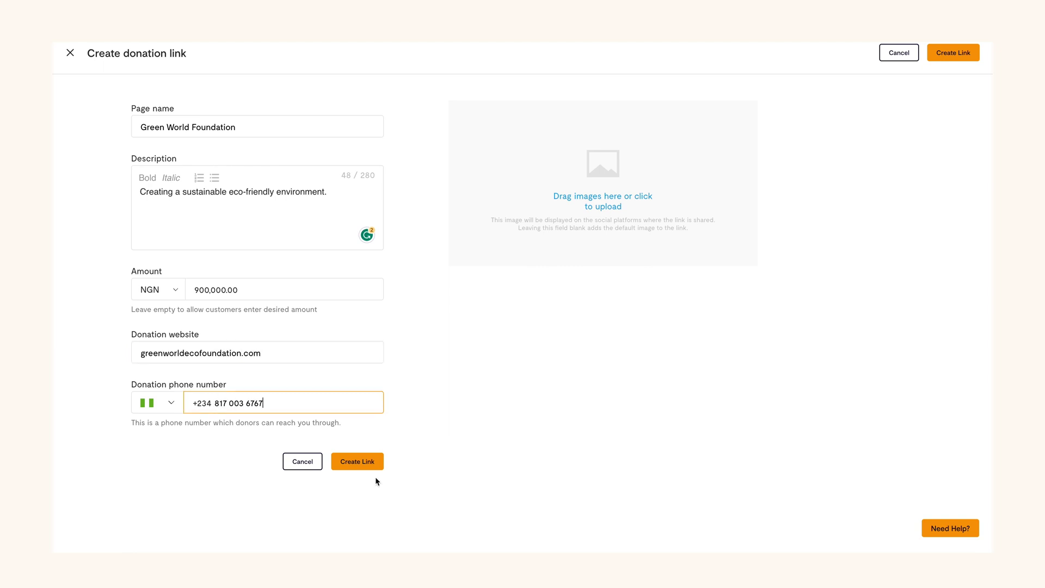
left_click(367, 469)
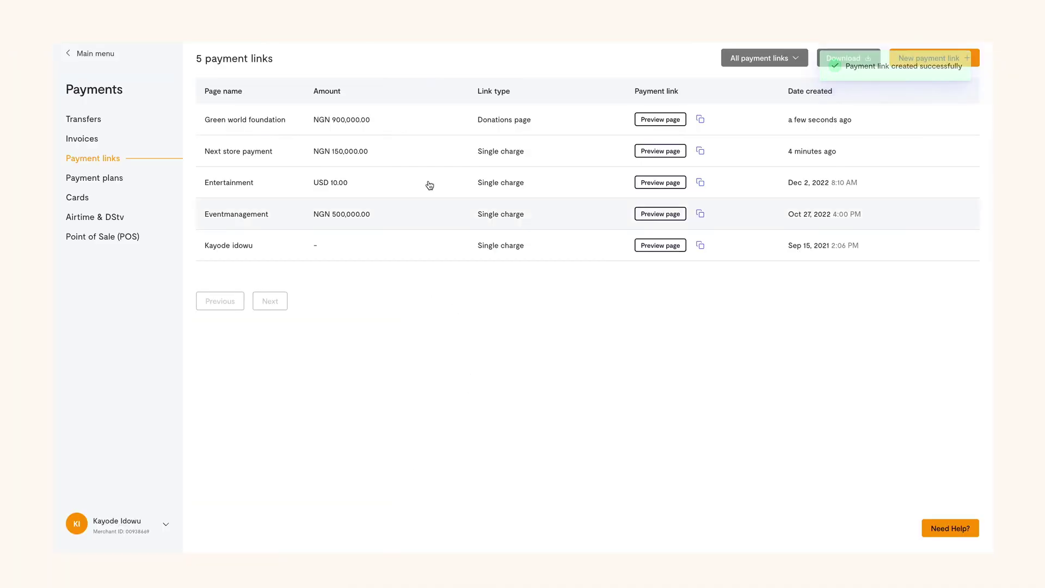
left_click(661, 120)
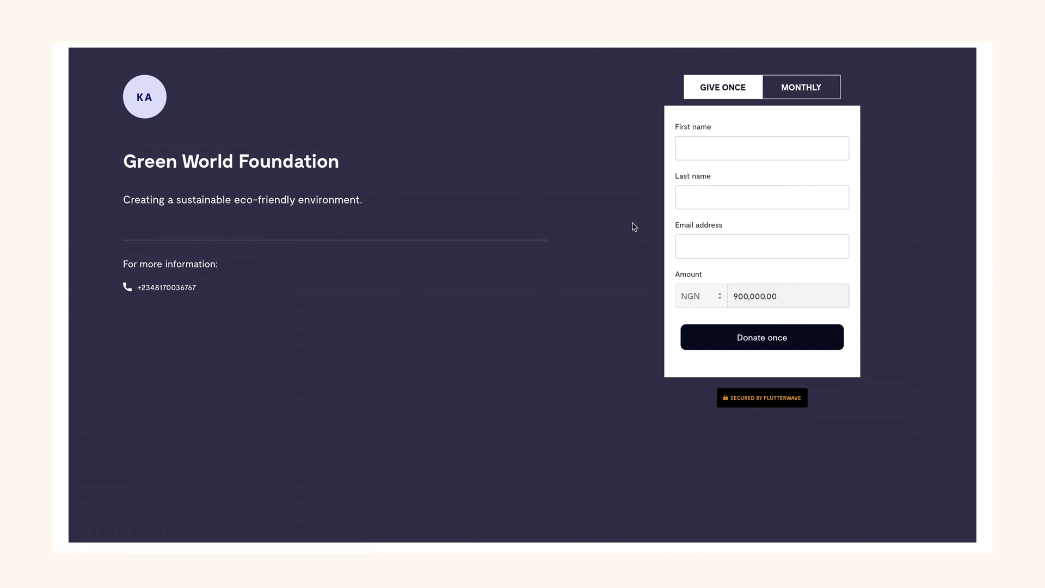
key("ctrl+w")
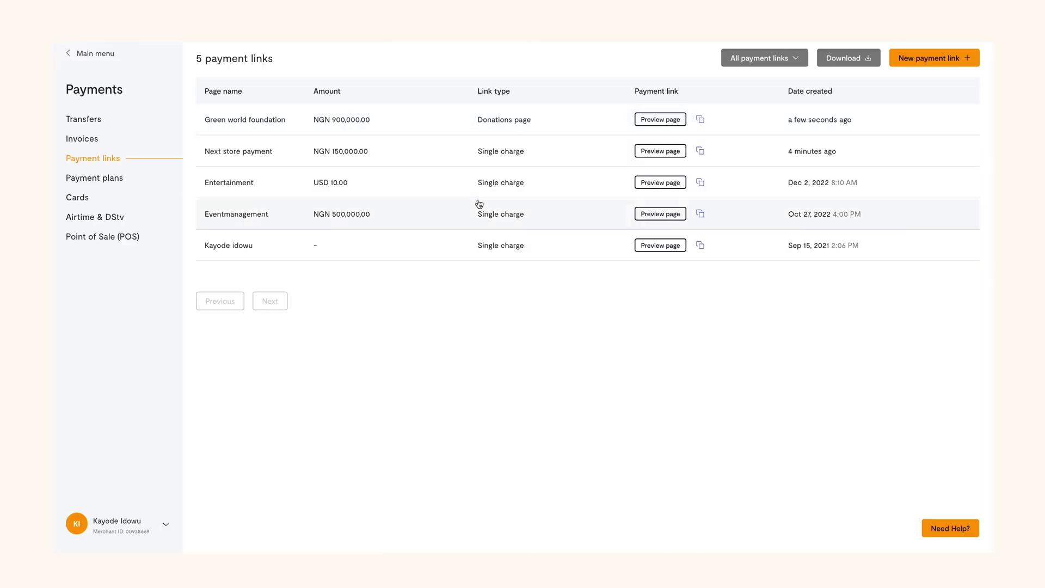